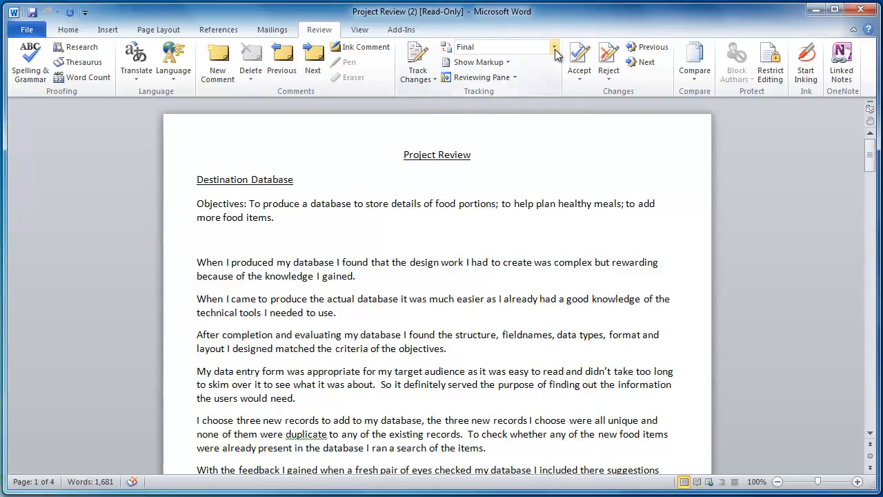
- Display the document as Final: Show Markup and read through the reviewer's comments on the first two pages
click(555, 48)
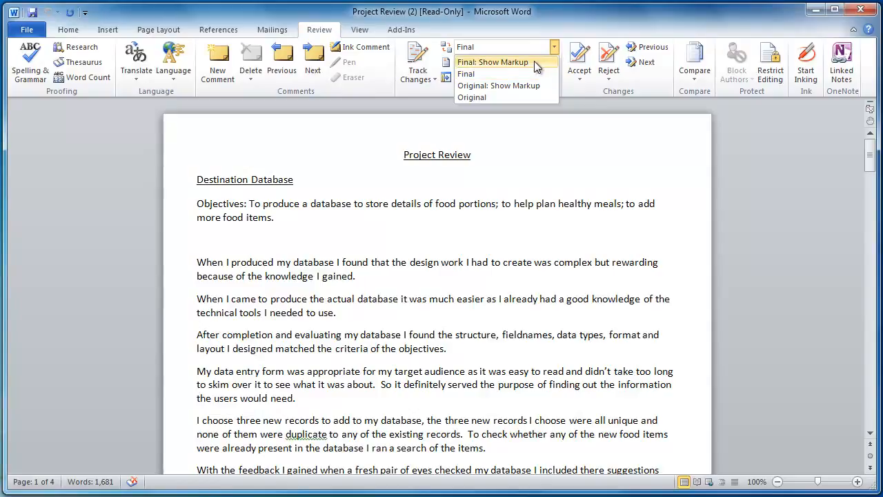
click(490, 62)
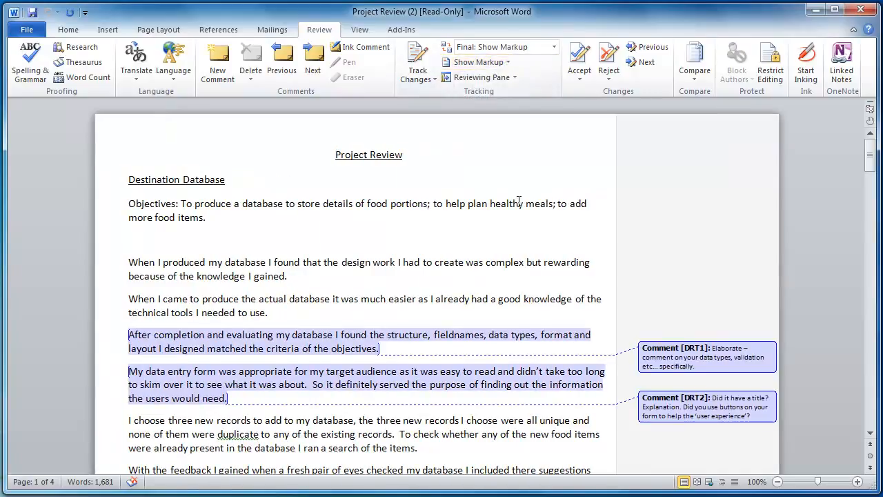
scroll(495, 227, down, 3)
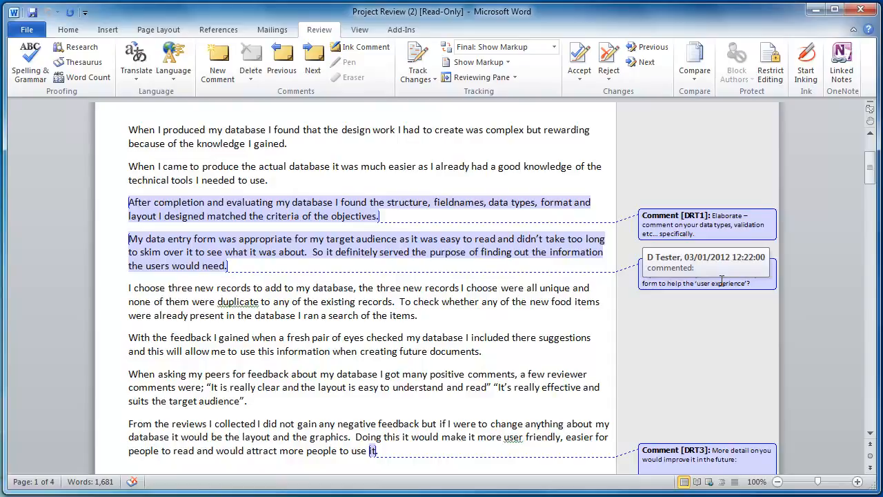
scroll(727, 221, down, 3)
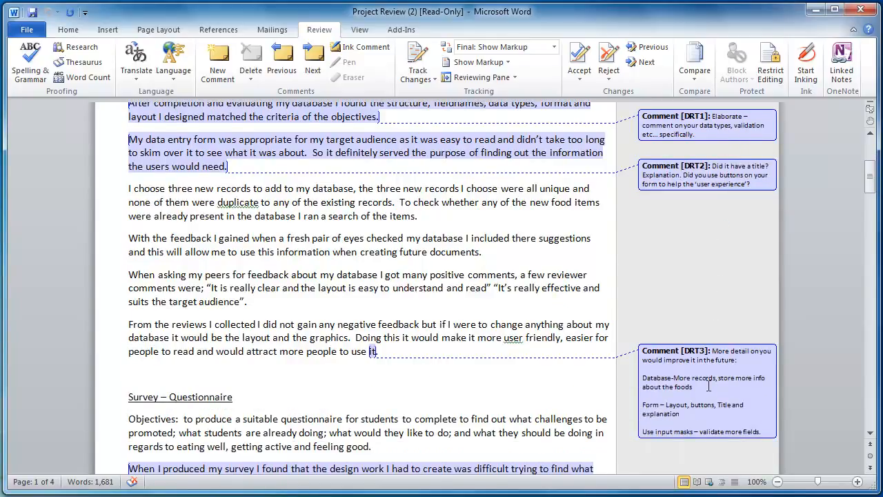
scroll(702, 386, down, 2)
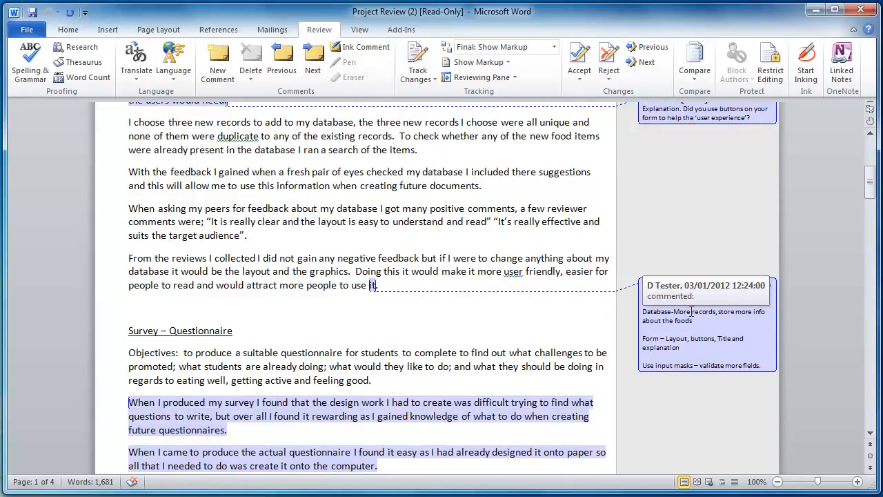
scroll(699, 306, down, 4)
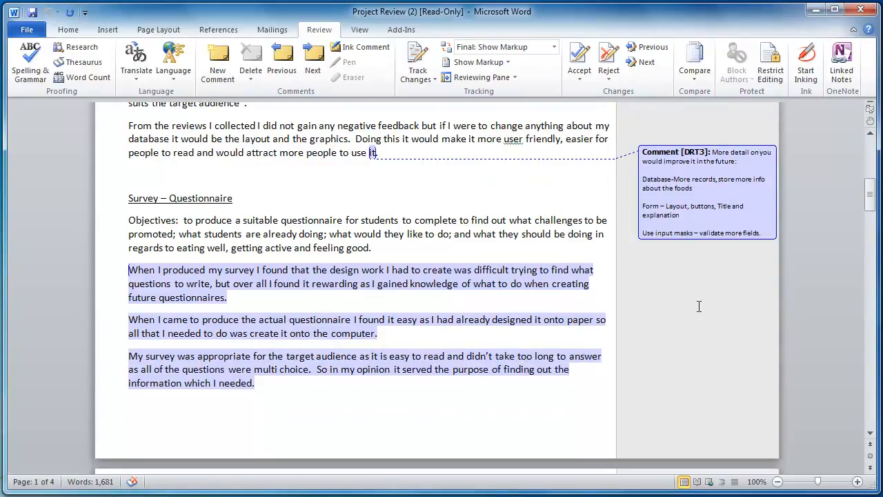
scroll(698, 305, down, 5)
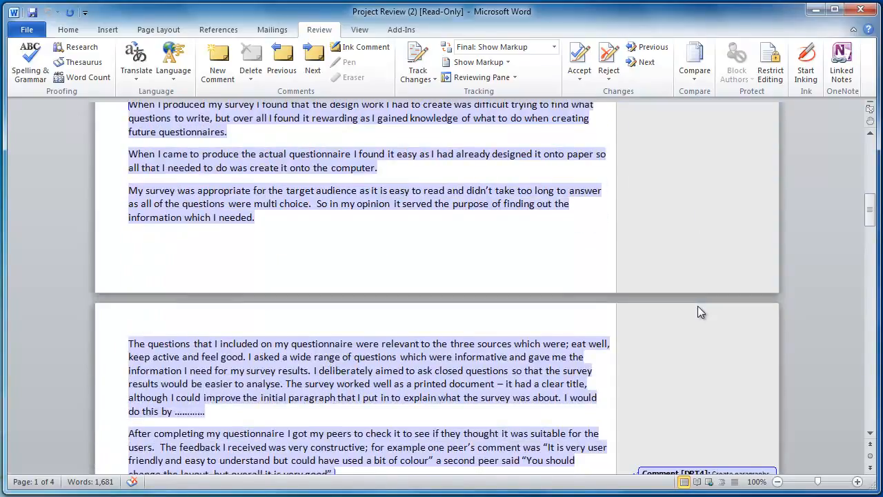
drag(864, 215, 868, 241)
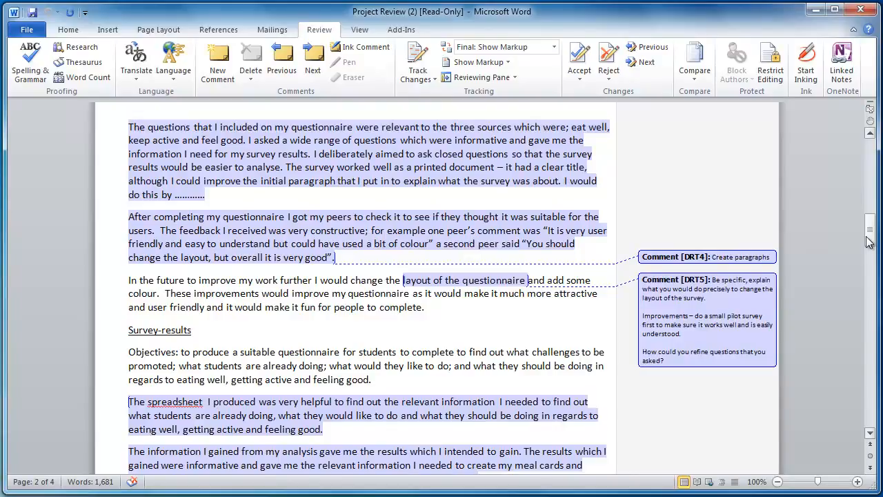
drag(868, 240, 871, 153)
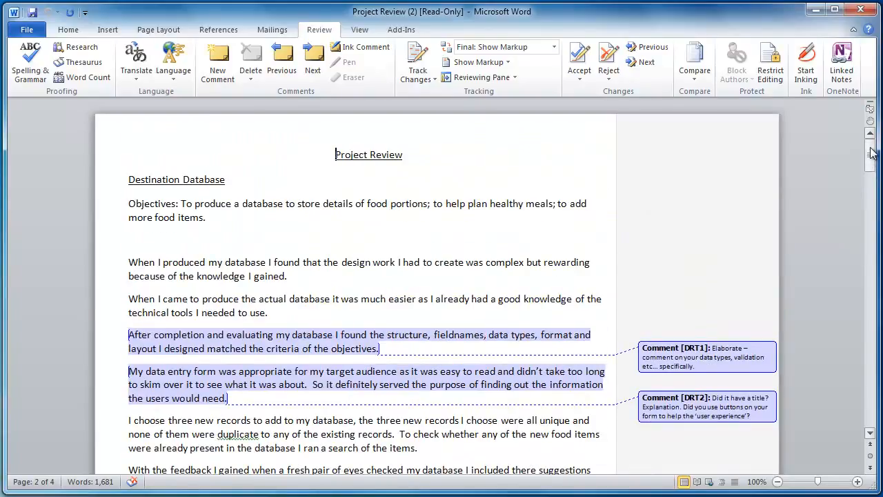
- Switch the markup display to Final and add the comment "Suggest revising title" to the "Destination Database" heading
click(554, 47)
click(503, 73)
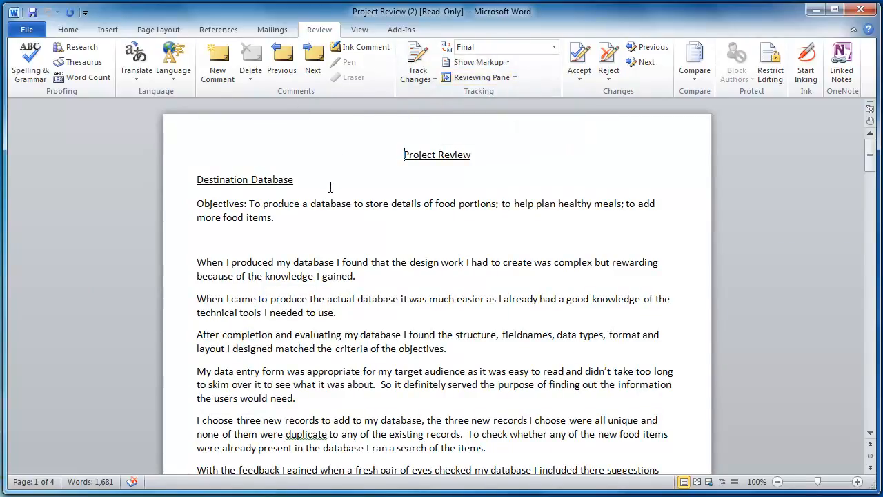
drag(308, 181, 195, 181)
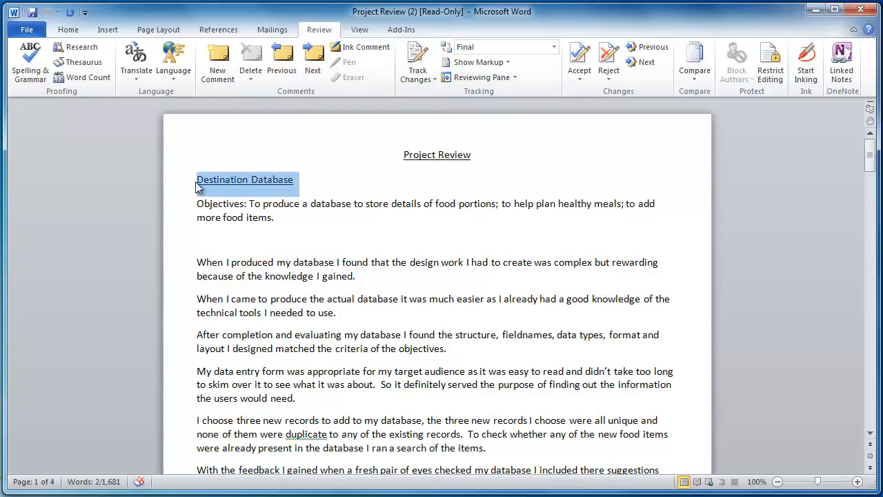
click(219, 73)
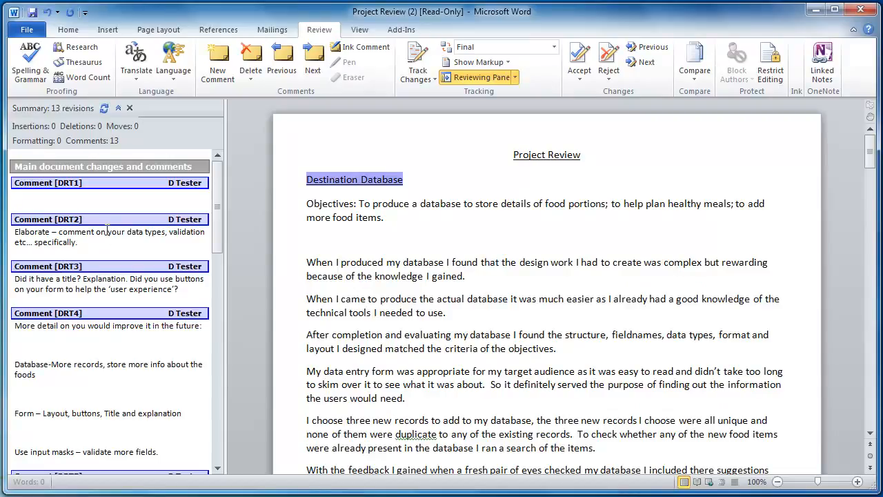
text(Suggest revi)
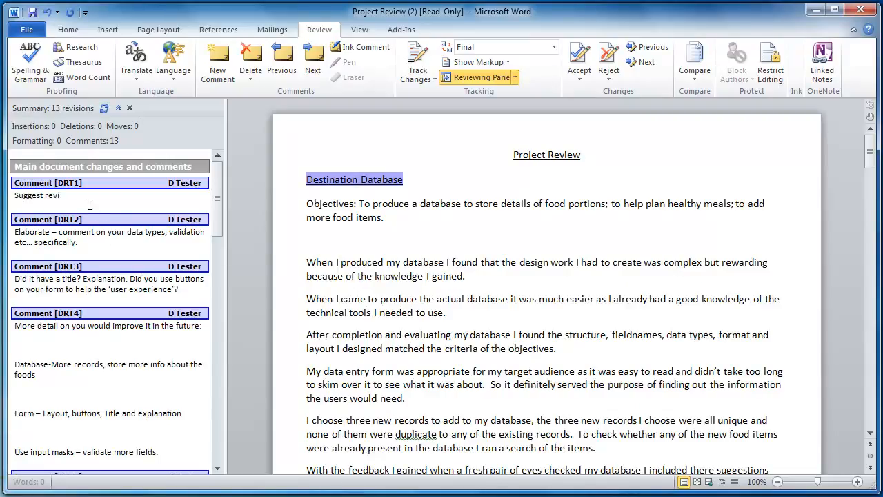
text(sing title.)
click(419, 215)
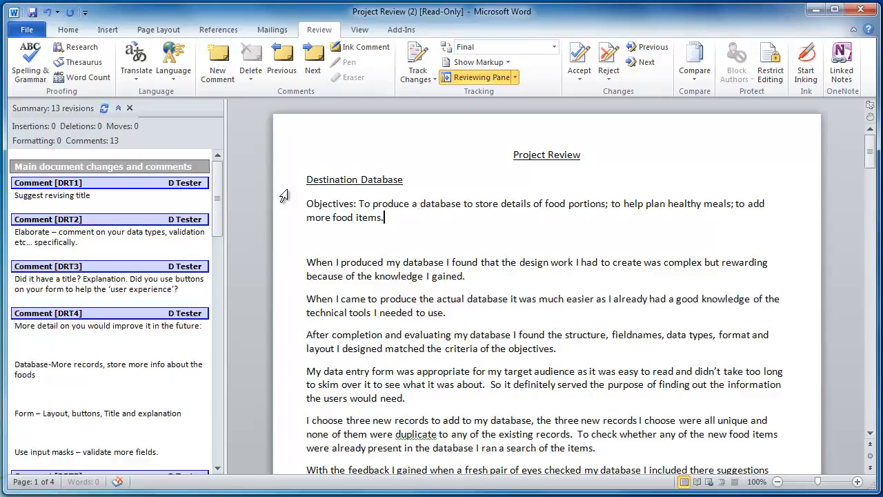
- Go through the comments listed in the revision summary one by one and examine the passage each one refers to
click(114, 219)
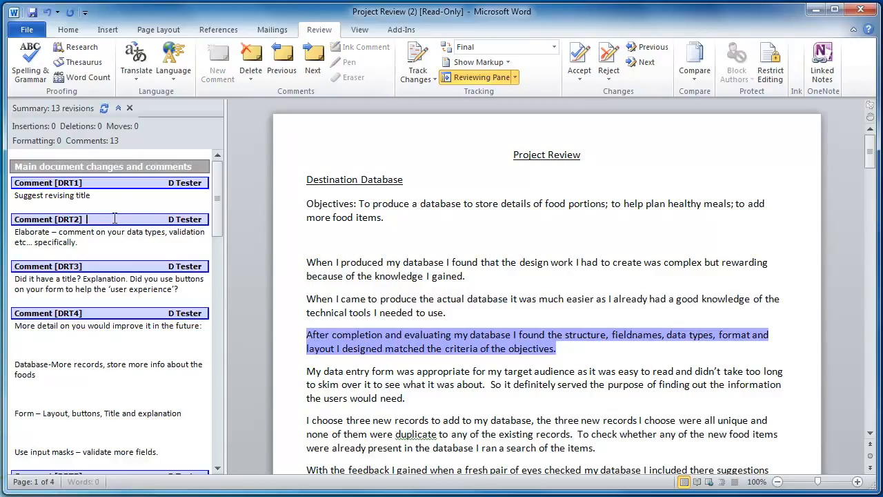
click(74, 265)
click(73, 312)
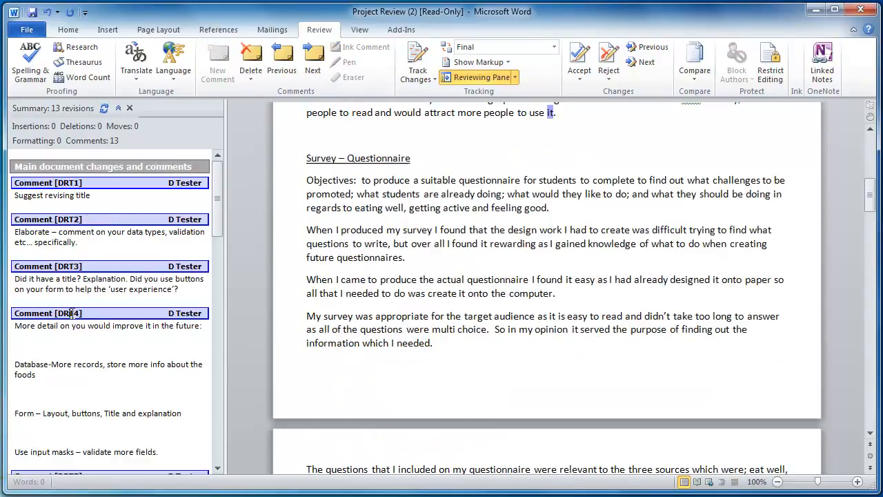
scroll(94, 319, down, 5)
click(95, 319)
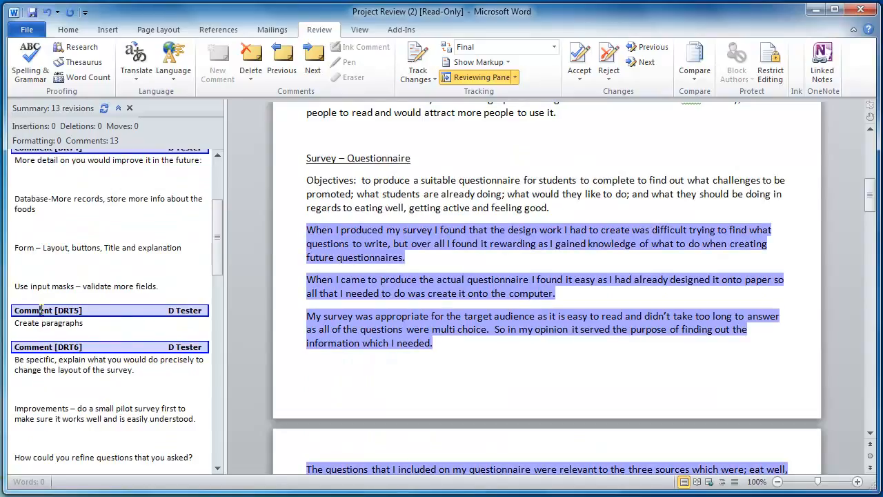
scroll(93, 320, down, 2)
click(98, 288)
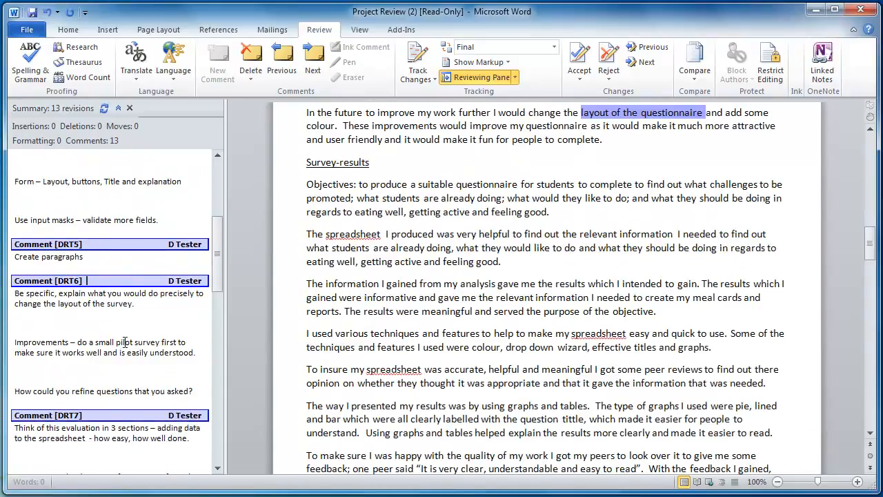
scroll(97, 288, down, 2)
click(103, 350)
scroll(107, 336, down, 5)
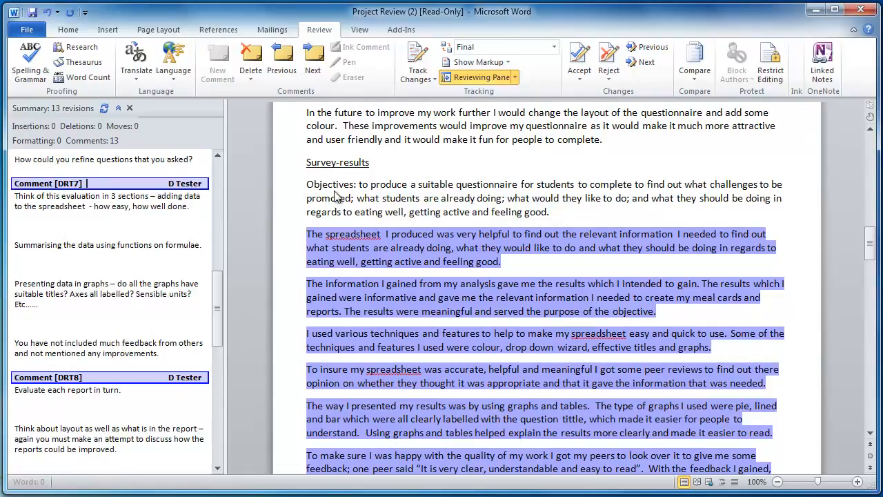
- Set the markup display to Final: Show Markup, close the revision summary and return to the start of the document
click(554, 47)
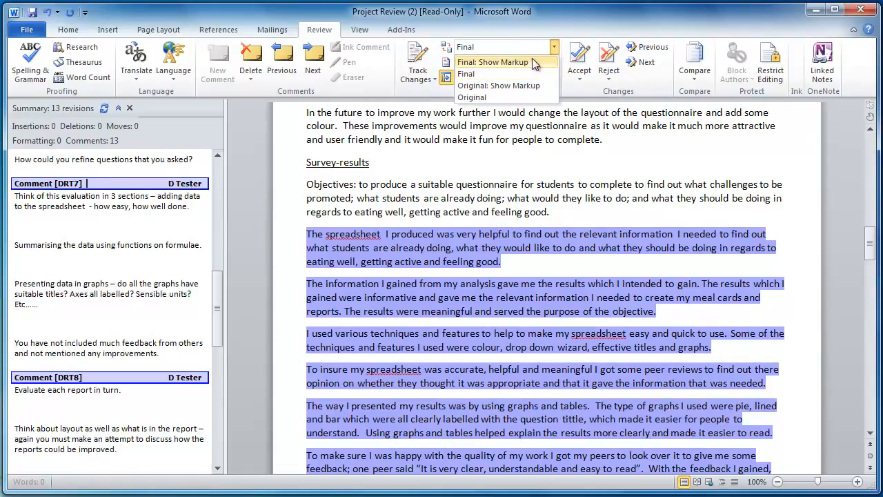
click(477, 64)
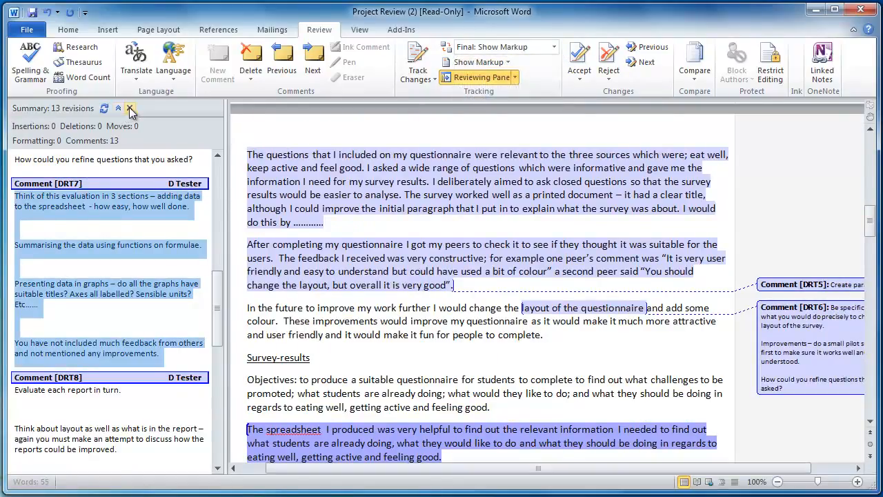
click(129, 108)
drag(870, 231, 870, 153)
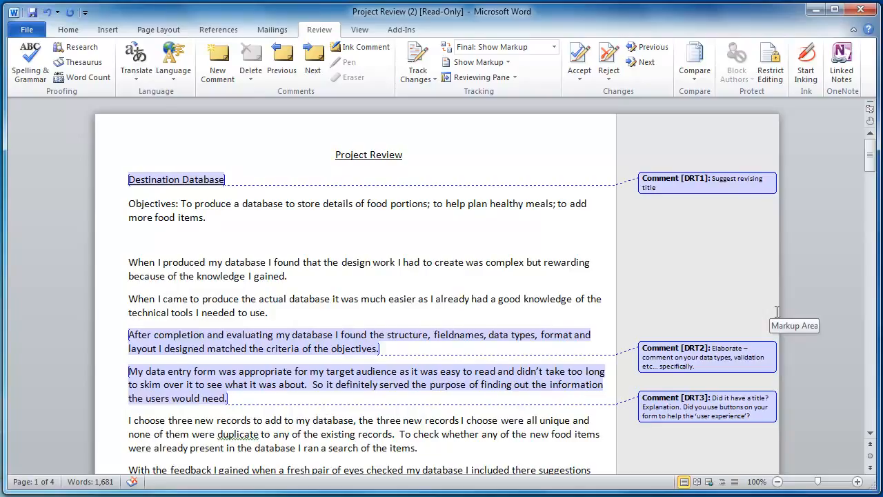
- Step forward and back through the document's comments, returning to the first one and declining to continue the search from the end
click(318, 69)
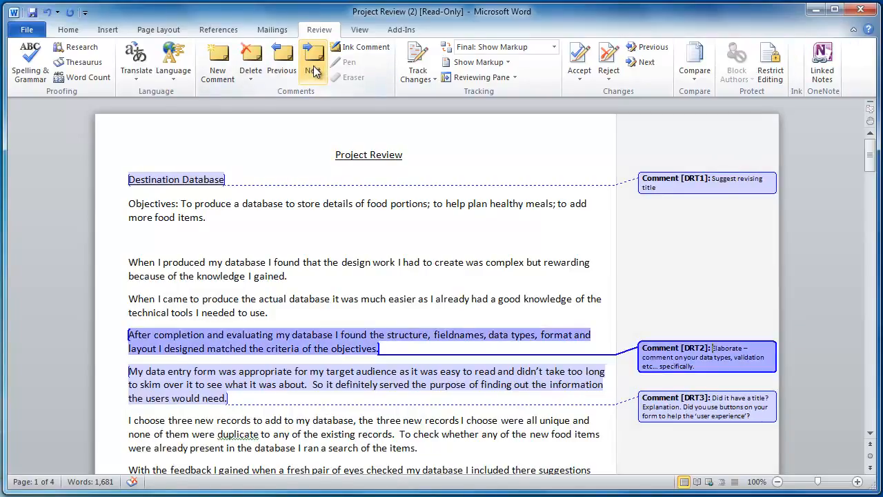
click(317, 70)
click(316, 70)
click(314, 70)
click(314, 70)
click(314, 70)
click(312, 69)
click(288, 67)
click(288, 67)
click(288, 67)
click(288, 67)
click(288, 66)
click(288, 66)
click(288, 66)
click(288, 67)
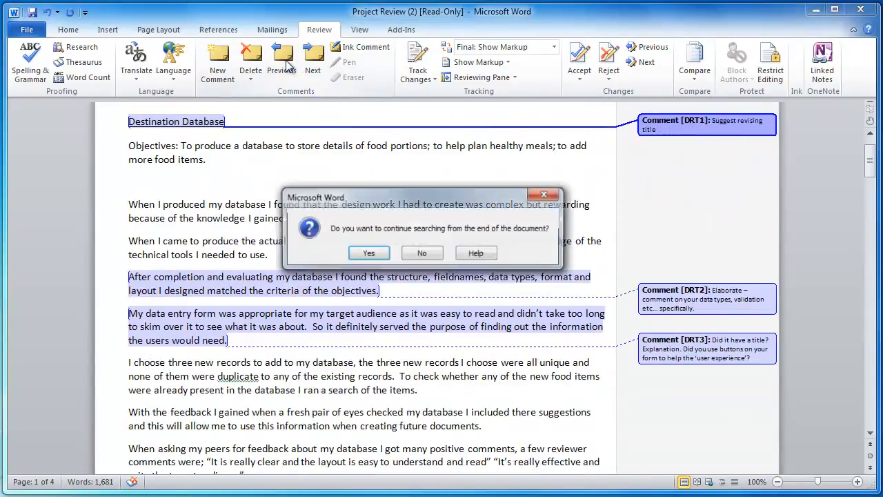
click(424, 254)
- Delete the comment attached to the "Destination Database" heading
click(181, 121)
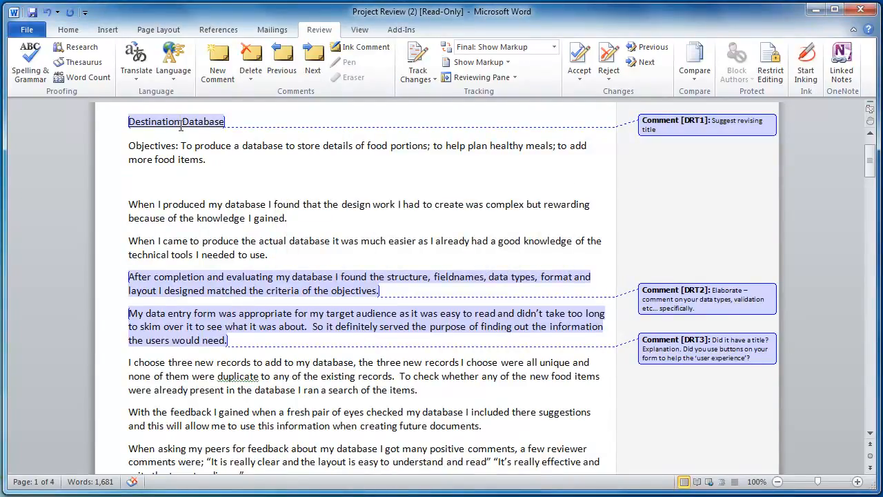
right_click(181, 125)
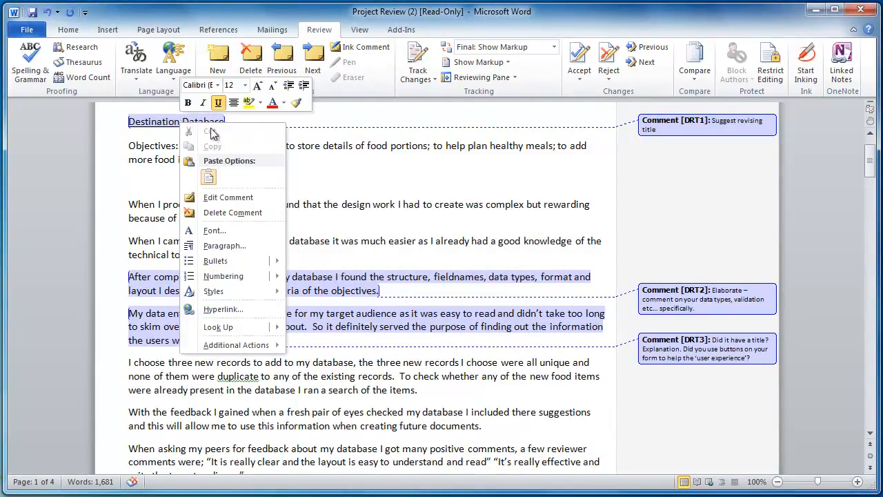
click(247, 213)
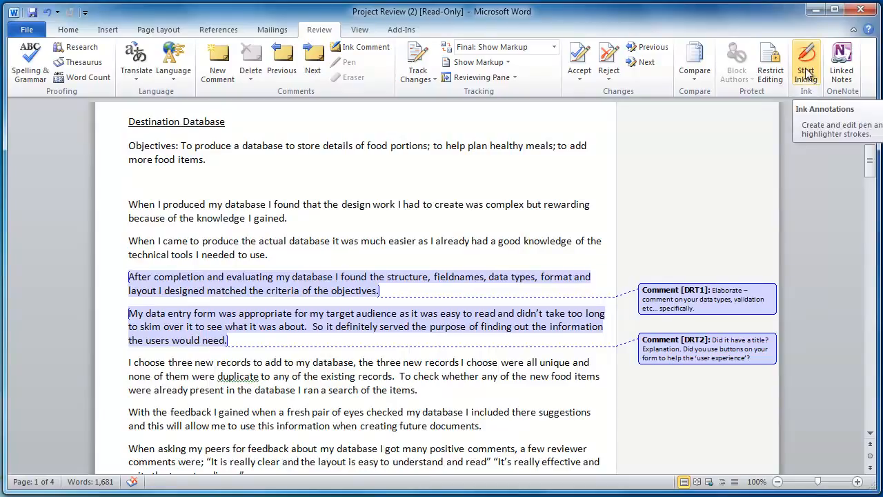
- Circle the words around "I had" in the first body paragraph with the ink pen, and erase the stroke again
click(806, 62)
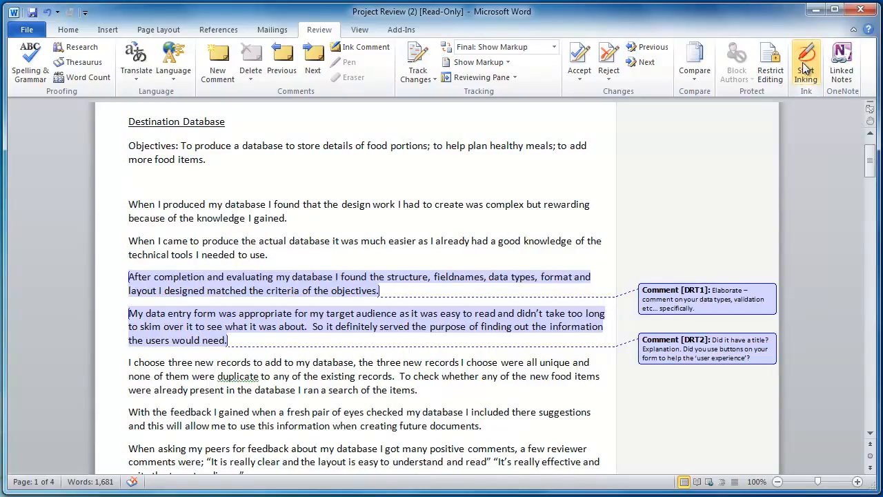
mouse_move(411, 196)
mouse_down()
mouse_move(385, 205)
mouse_move(420, 212)
mouse_move(412, 191)
mouse_up()
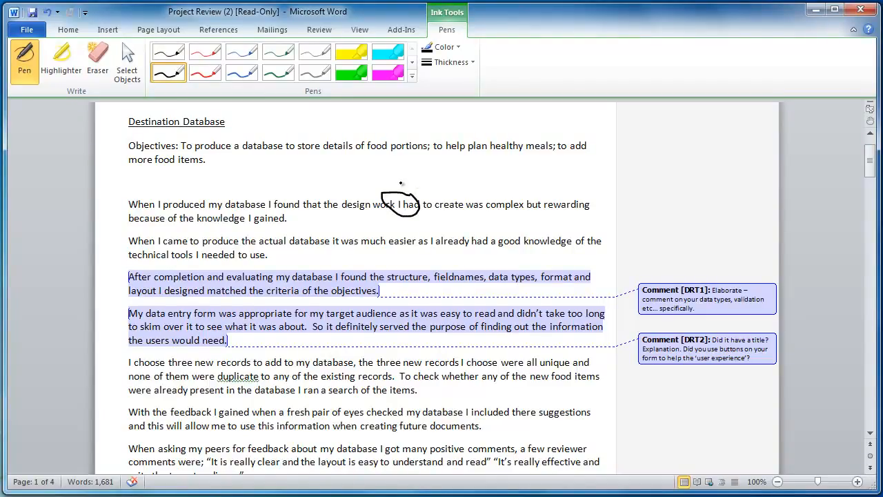
click(98, 58)
click(420, 211)
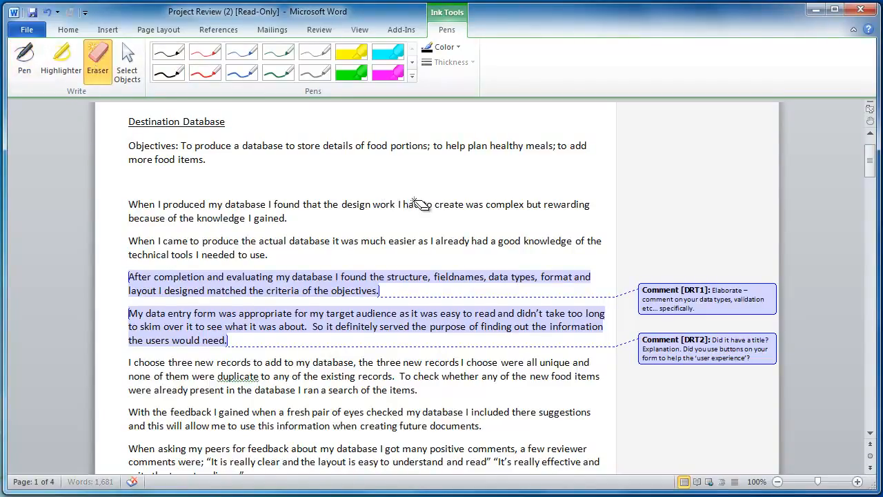
click(319, 30)
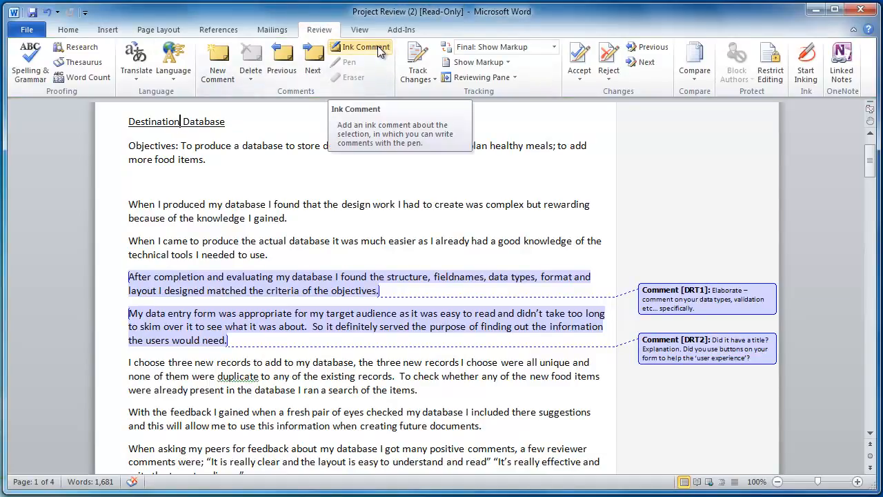